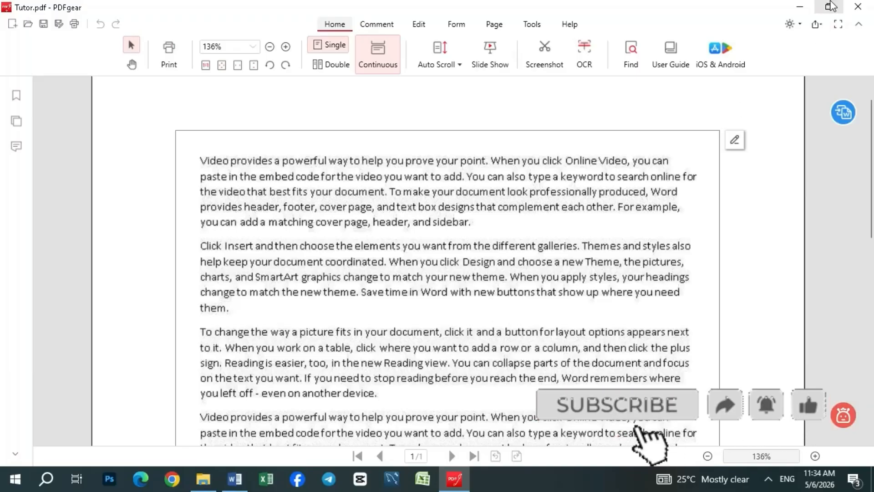
Switch to Word and open Tutor.pdf from the Desktop, accepting its conversion to an editable document.
{"action": "left_click", "coordinate": [809, 6]}
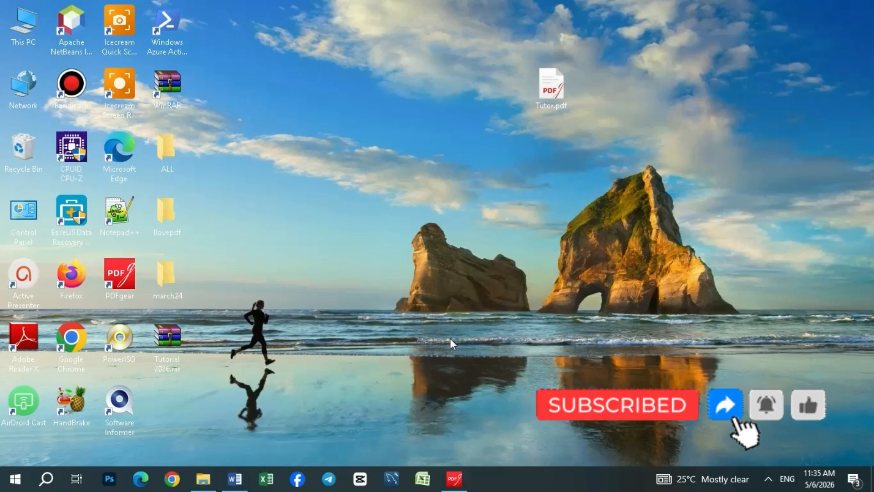
{"action": "mouse_move", "coordinate": [235, 478]}
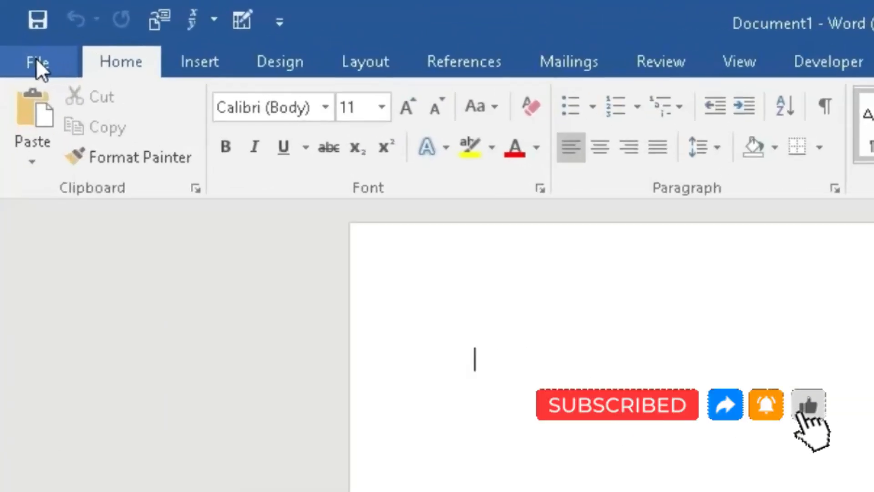
{"action": "left_click", "coordinate": [39, 60]}
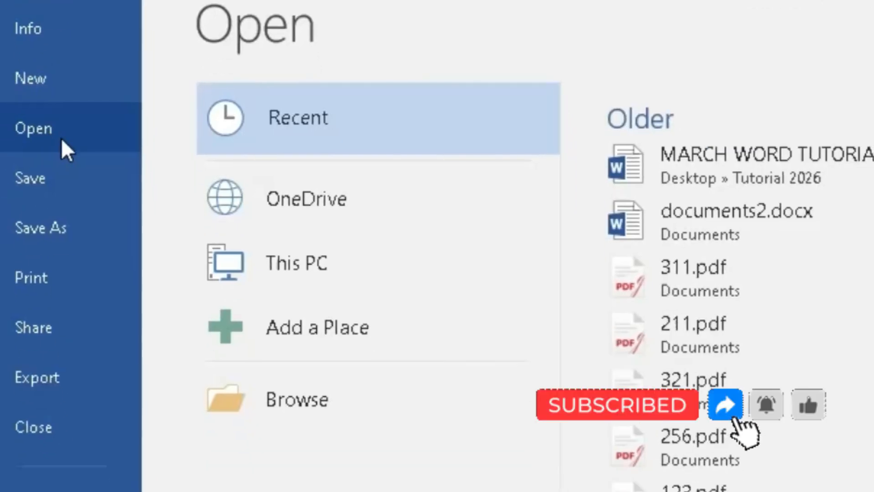
{"action": "left_click", "coordinate": [343, 400]}
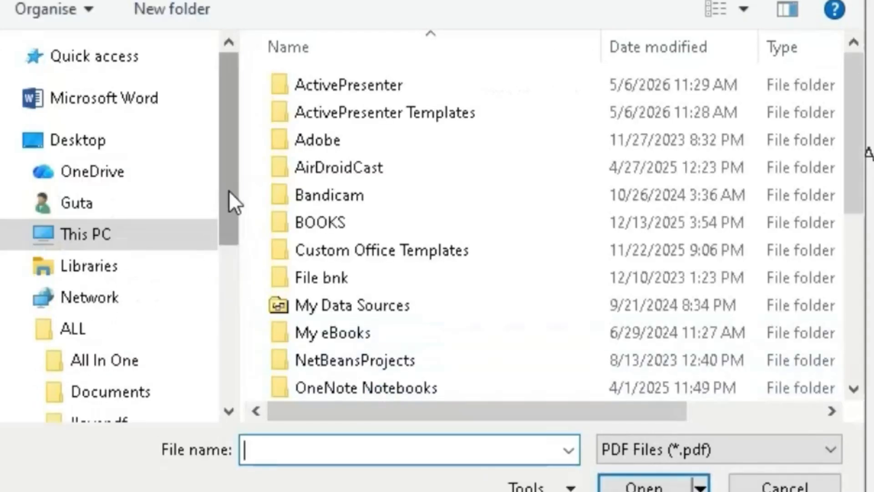
{"action": "left_click", "coordinate": [96, 145]}
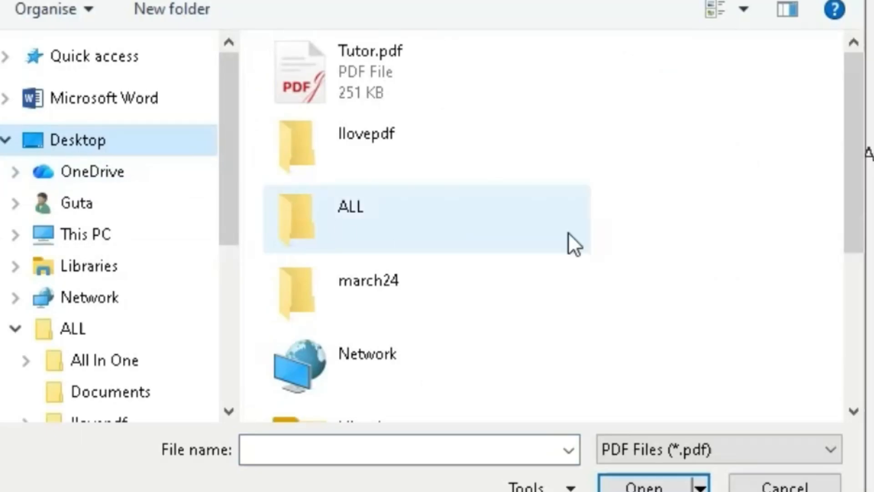
{"action": "left_click", "coordinate": [385, 72]}
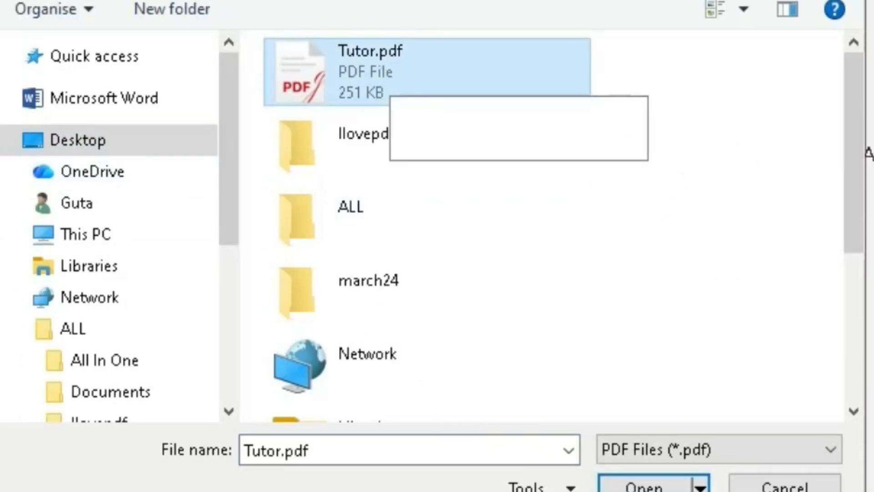
{"action": "left_click", "coordinate": [643, 487]}
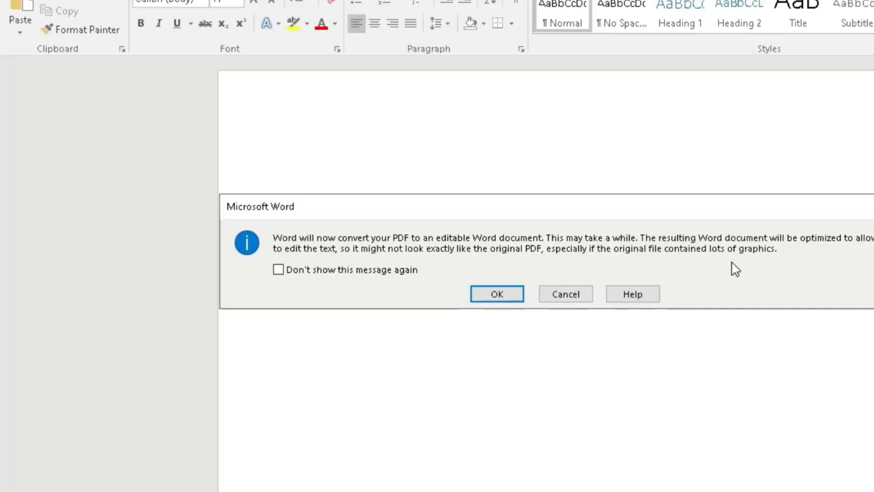
{"action": "left_click", "coordinate": [502, 295]}
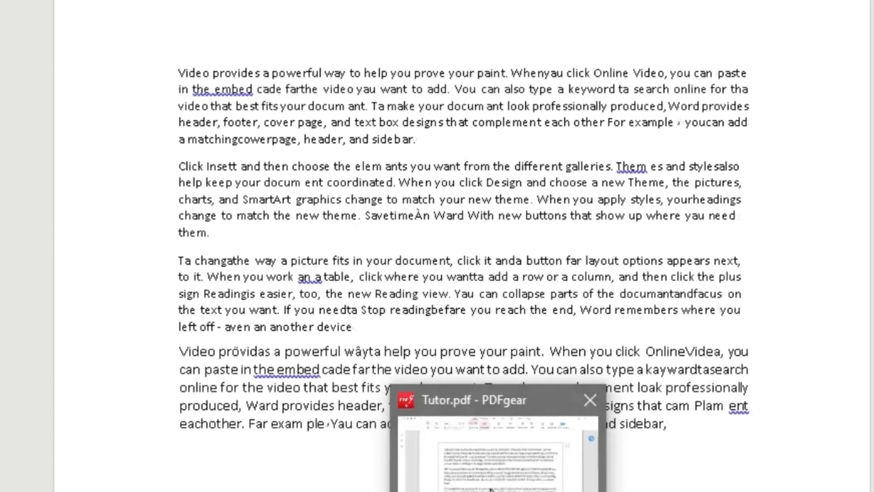
Compare the converted text with the original in PDFgear and increase the whole Word document's font size by one increment.
{"action": "left_click", "coordinate": [490, 483]}
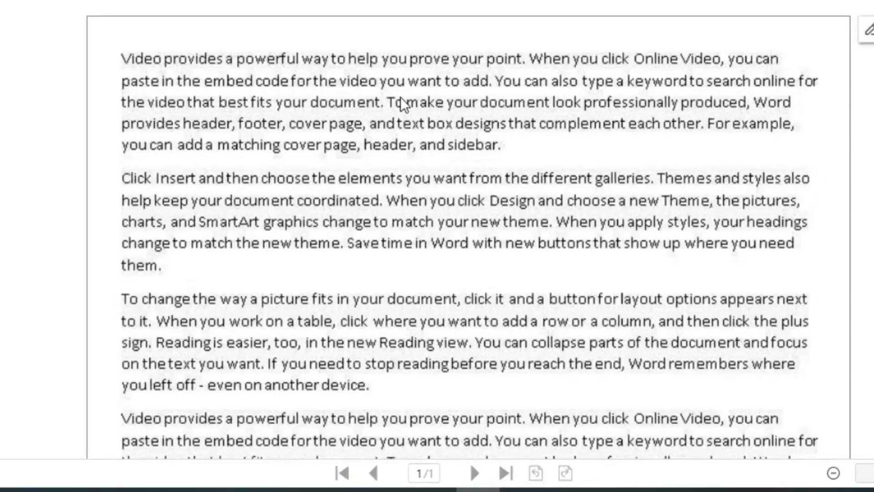
{"action": "left_click", "coordinate": [478, 490]}
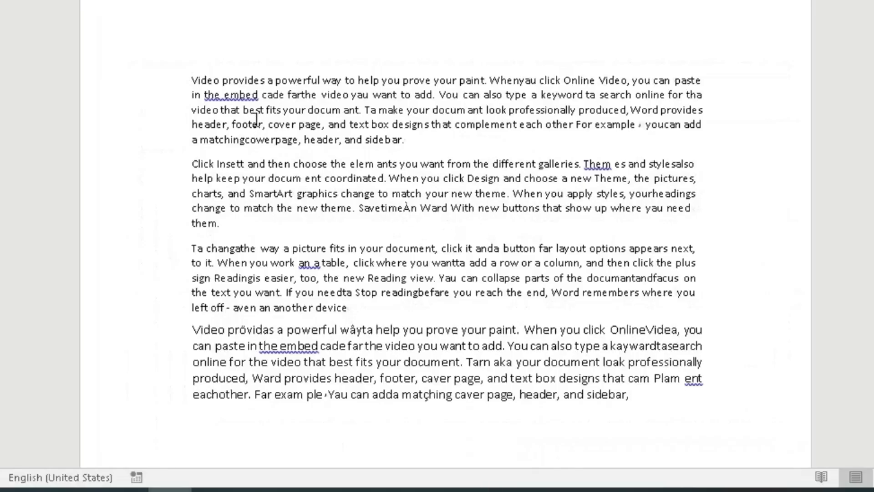
{"action": "key", "text": "ctrl+a"}
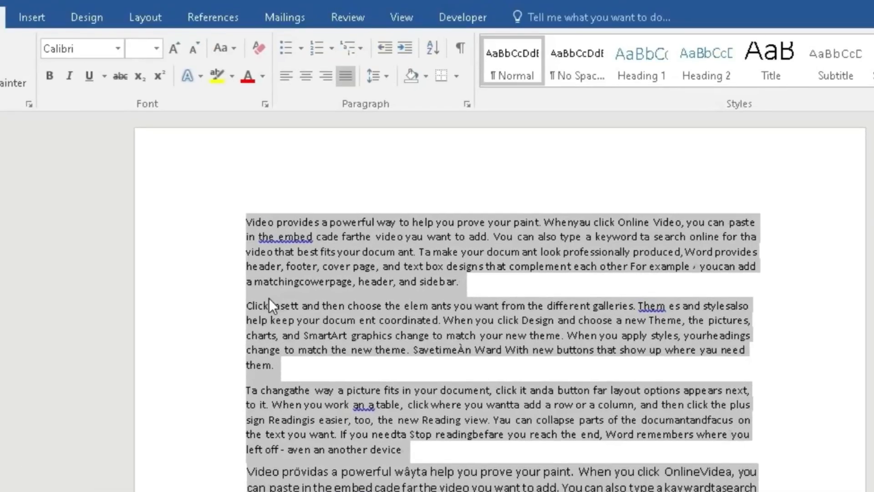
{"action": "left_click", "coordinate": [174, 41]}
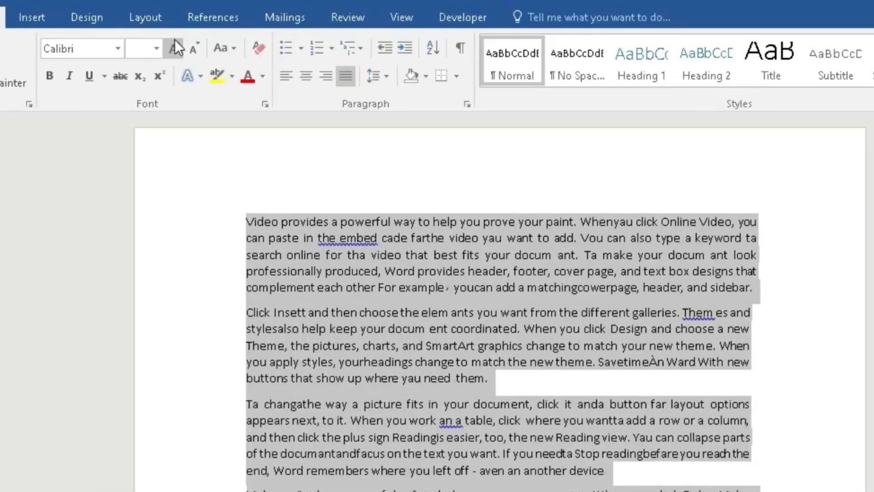
Change the font of the whole document to Times New Roman.
{"action": "left_click", "coordinate": [118, 48]}
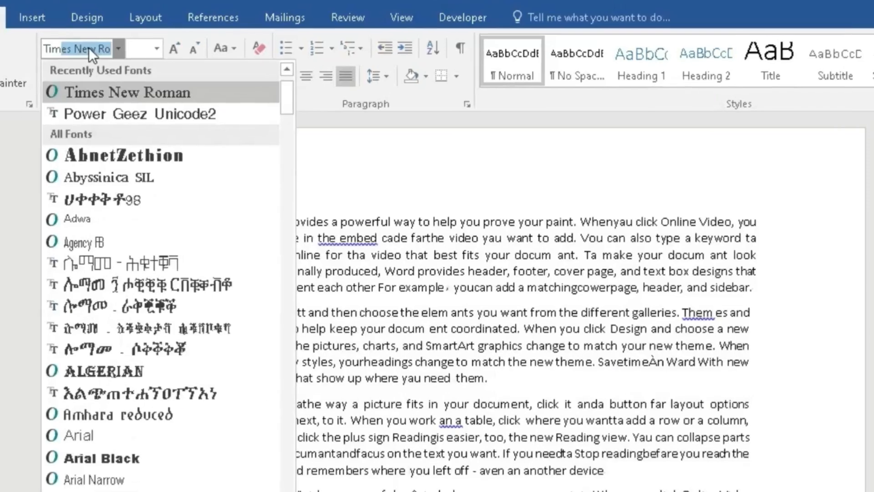
{"action": "left_click", "coordinate": [190, 93]}
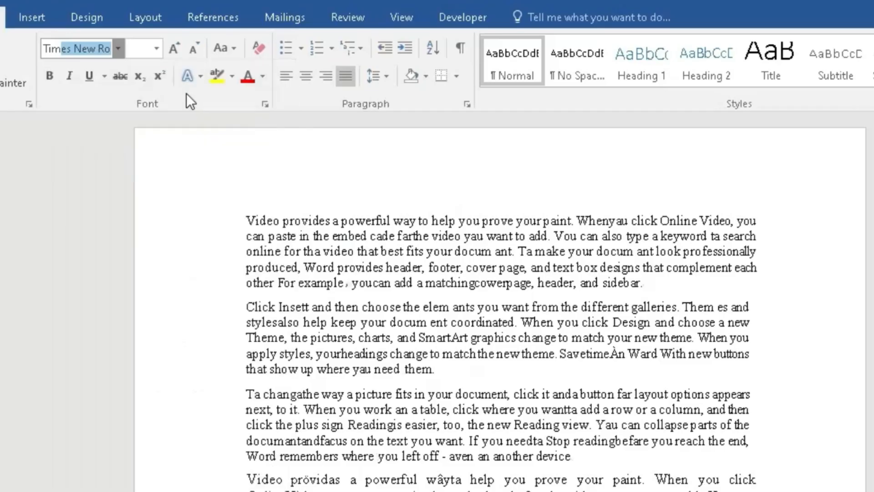
{"action": "left_click", "coordinate": [335, 282]}
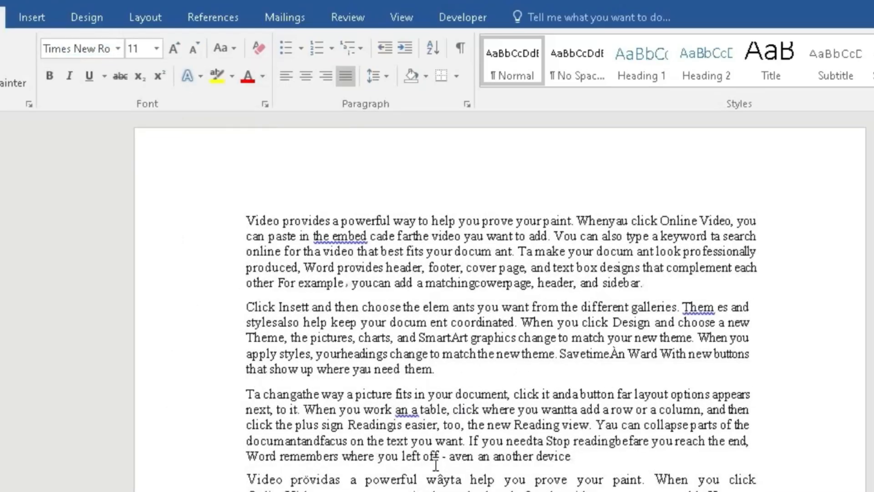
Delete the words "other device" from the end of the third paragraph, leaving its last line ending in "an an".
{"action": "left_click", "coordinate": [587, 458]}
{"action": "key", "text": "BackSpace"}
{"action": "key", "text": "BackSpace"}
{"action": "key", "text": "BackSpace"}
{"action": "key", "text": "BackSpace"}
{"action": "key", "text": "BackSpace"}
{"action": "key", "text": "BackSpace"}
{"action": "key", "text": "BackSpace"}
{"action": "key", "text": "BackSpace"}
{"action": "key", "text": "BackSpace"}
{"action": "key", "text": "BackSpace"}
{"action": "key", "text": "BackSpace"}
{"action": "key", "text": "BackSpace"}
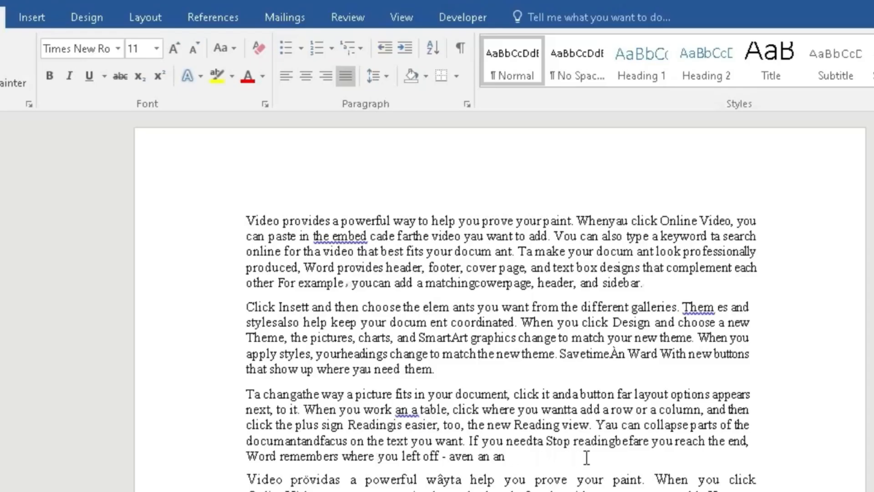
Restore "other device" at the end of the third paragraph and return the whole document to the Calibri font.
{"action": "type", "text": "other device"}
{"action": "key", "text": "ctrl+a"}
{"action": "key", "text": "ctrl+space"}
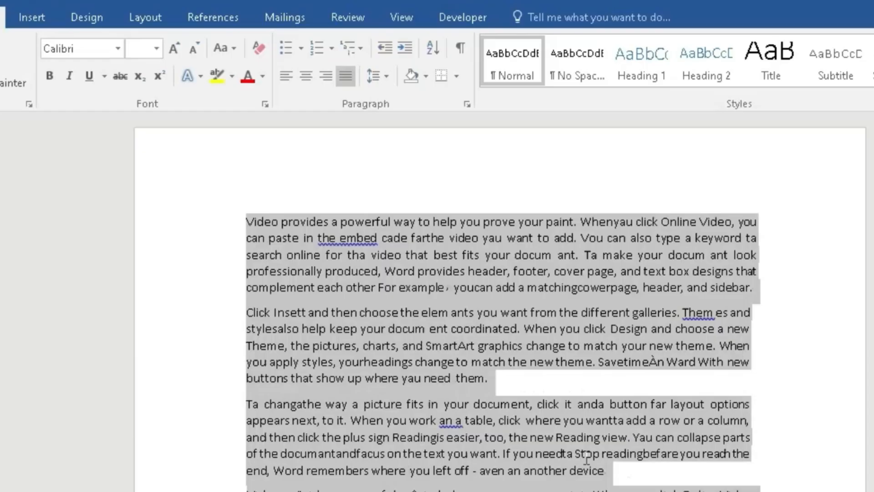
{"action": "left_click", "coordinate": [614, 471]}
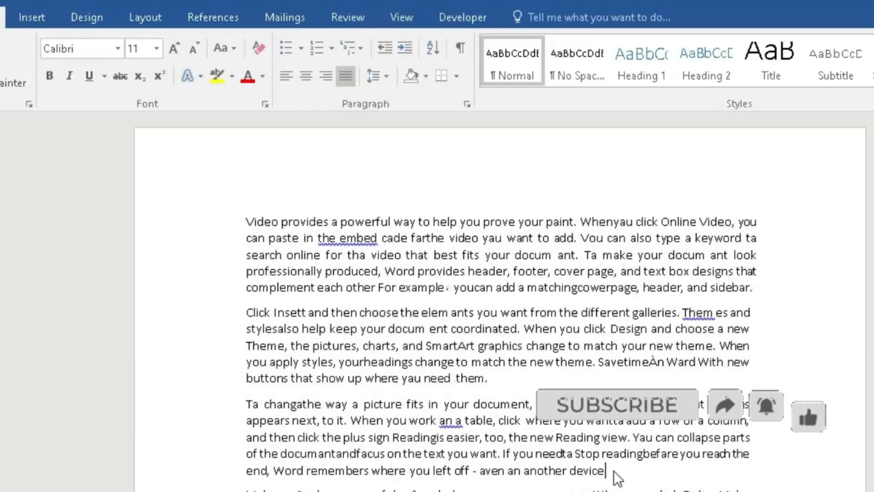